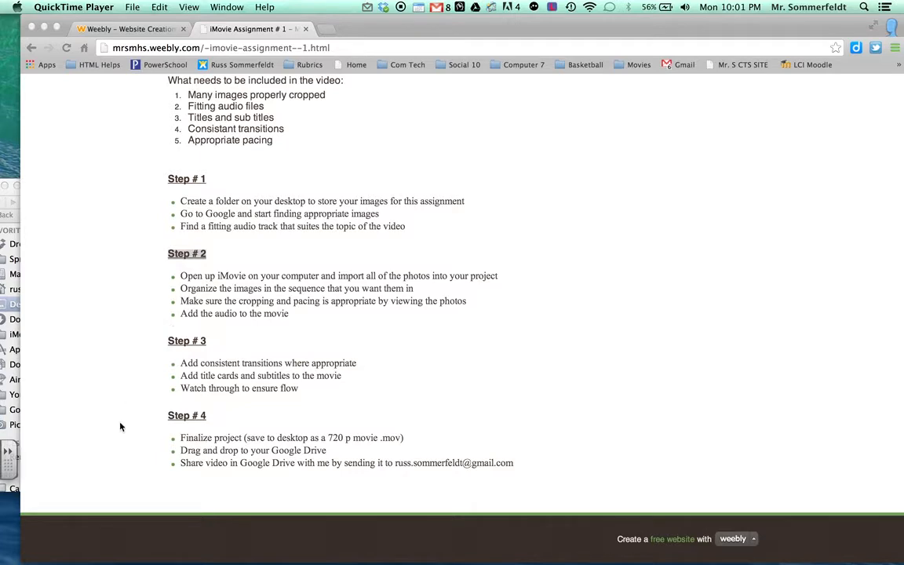
Step: Search This Mac in Finder for files named 'imovie' and launch the iMovie 8.0.6 application
click(22, 500)
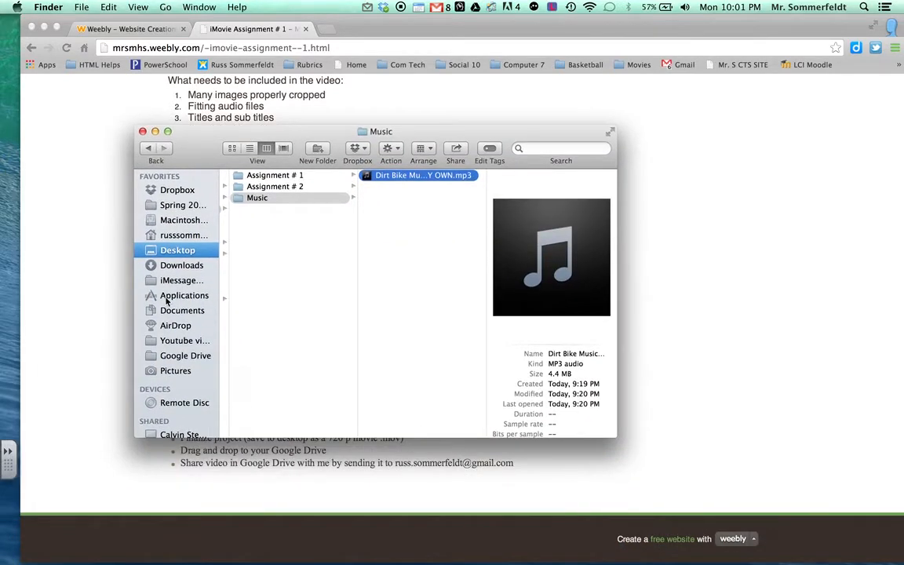
click(167, 301)
click(539, 147)
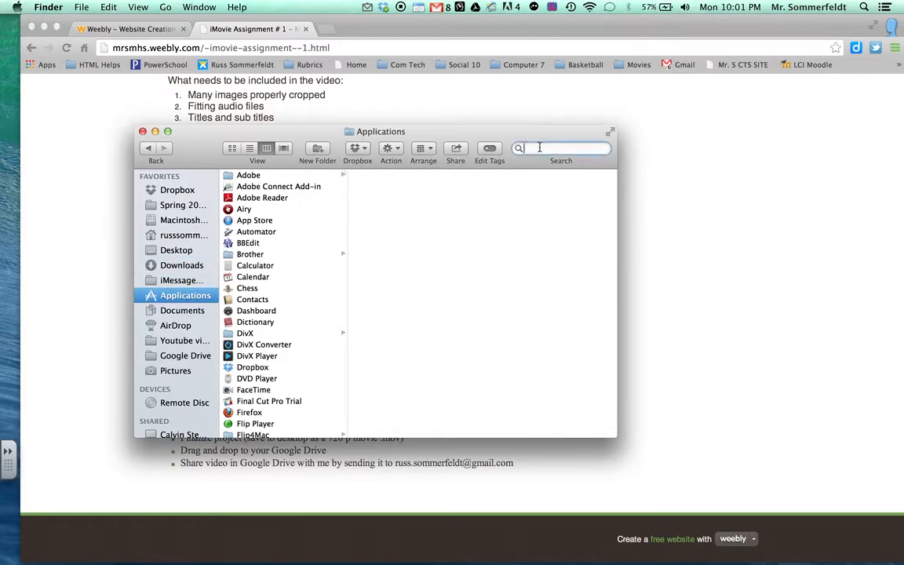
text(imopvie)
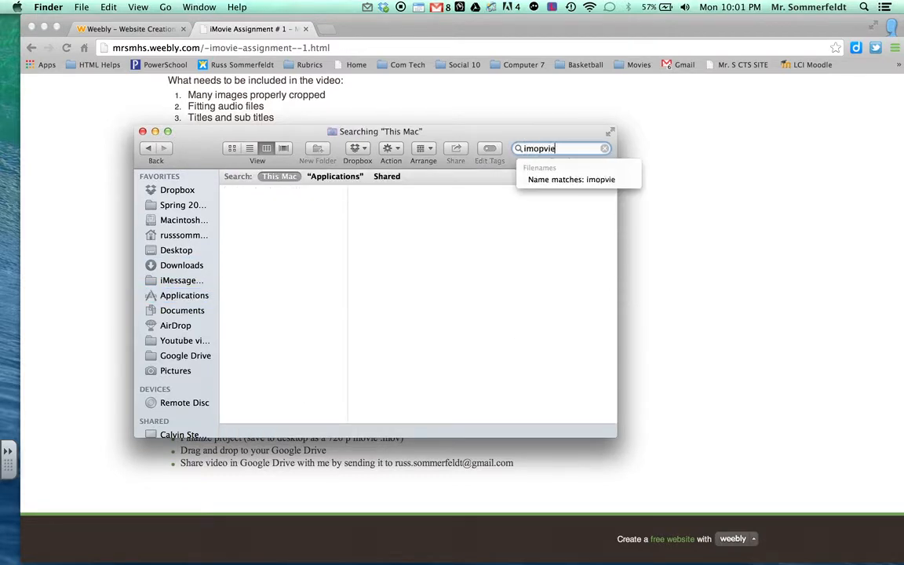
key(BackSpace)
key(BackSpace)
key(BackSpace)
key(BackSpace)
text(vie)
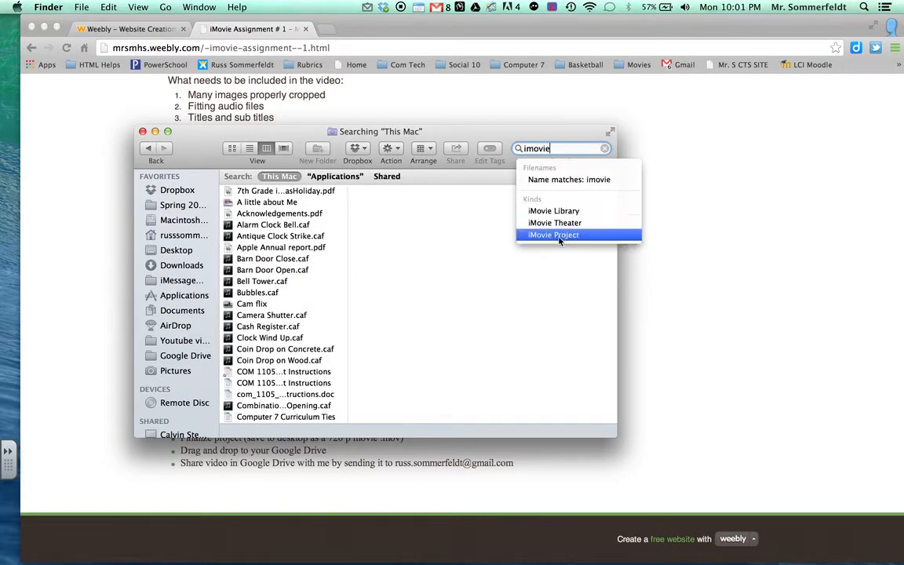
click(554, 180)
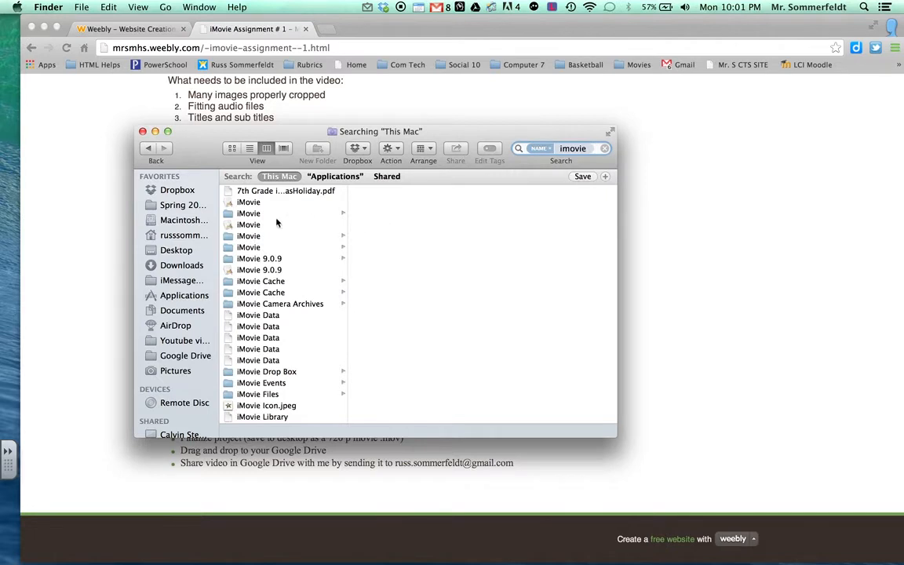
click(229, 225)
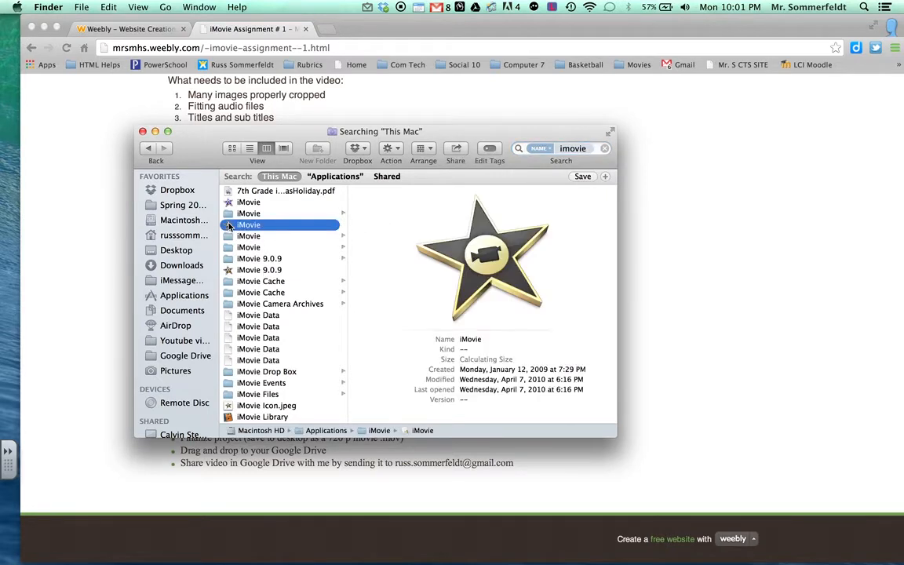
double_click(489, 256)
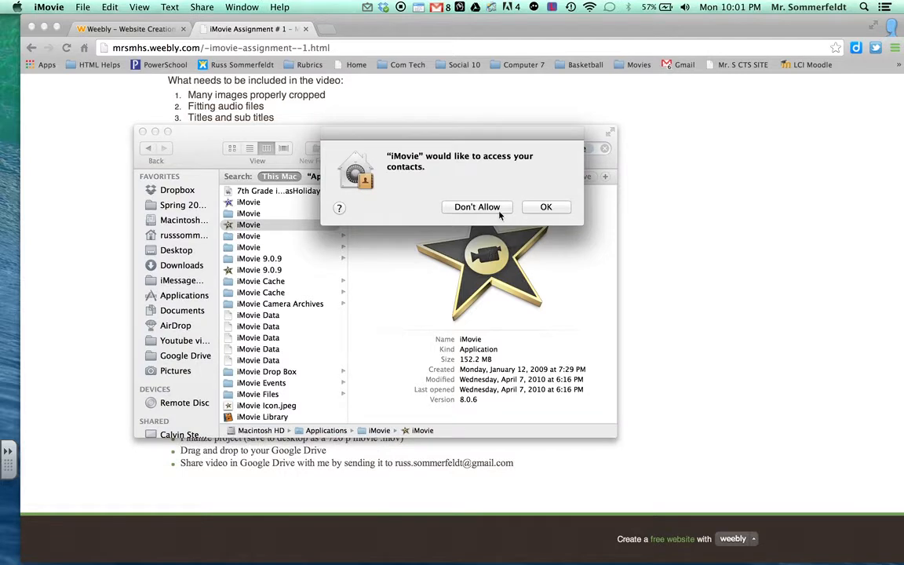
Step: Dismiss the contacts-access alert and cancel the iMovie Update dialog
click(541, 207)
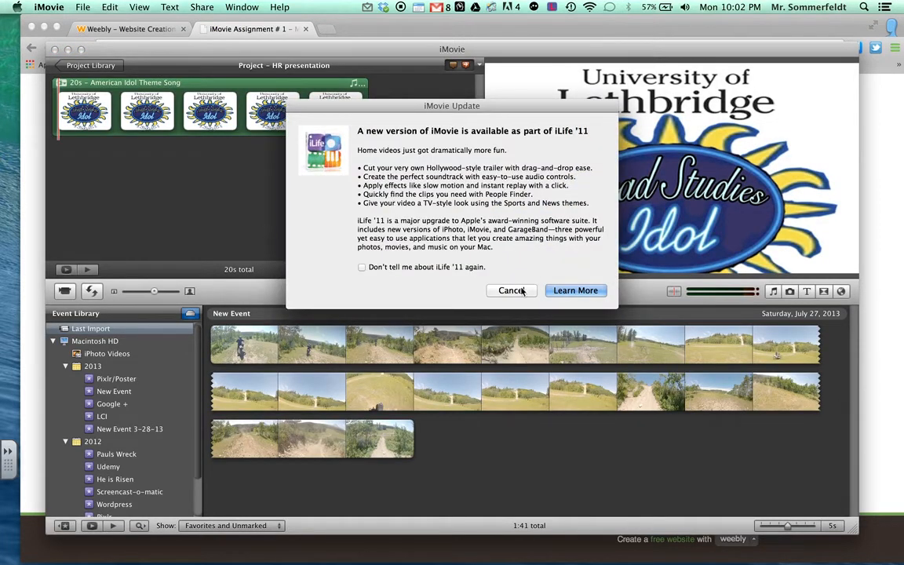
click(511, 290)
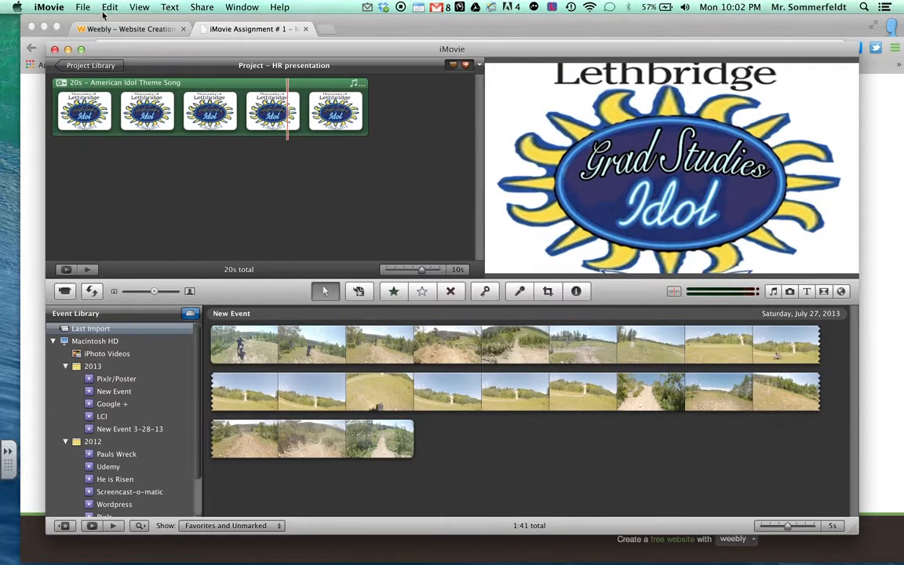
click(84, 6)
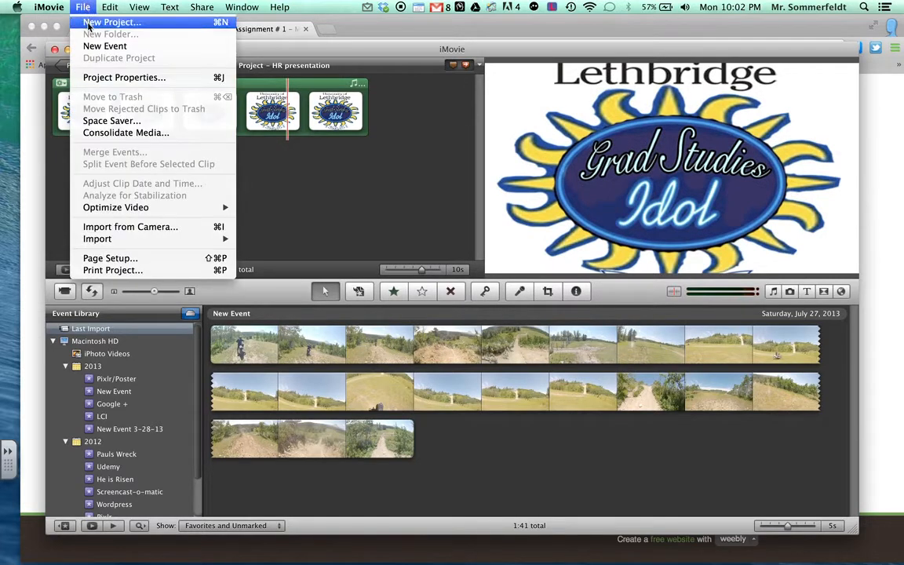
Step: Create a Widescreen (16:9) project named 'iMovie Assignment # 1' with no theme
click(88, 25)
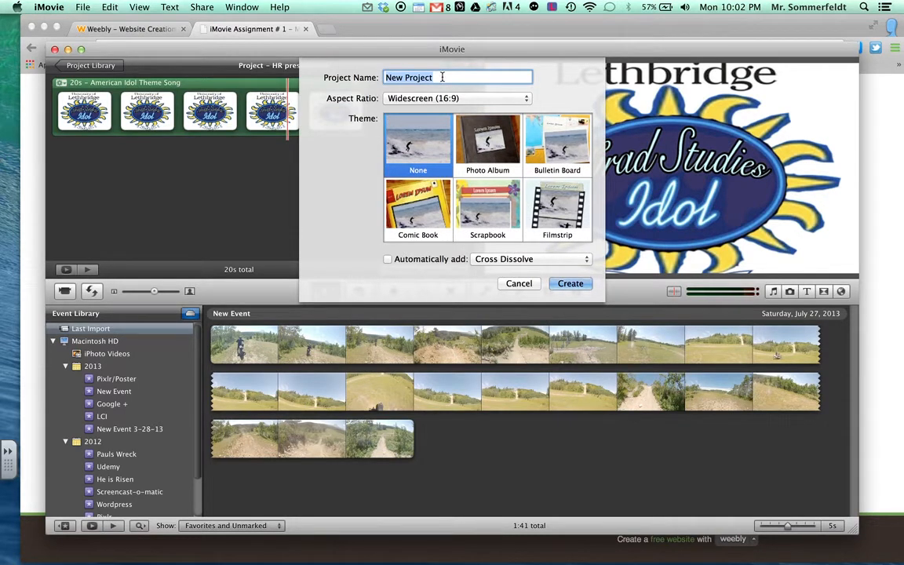
text(iMov)
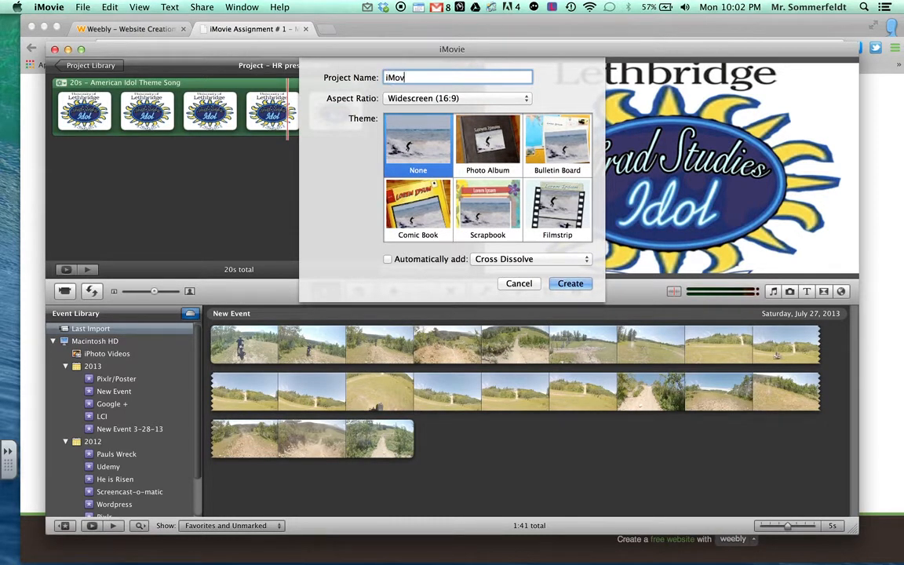
text(ie Assignment # 1)
click(570, 284)
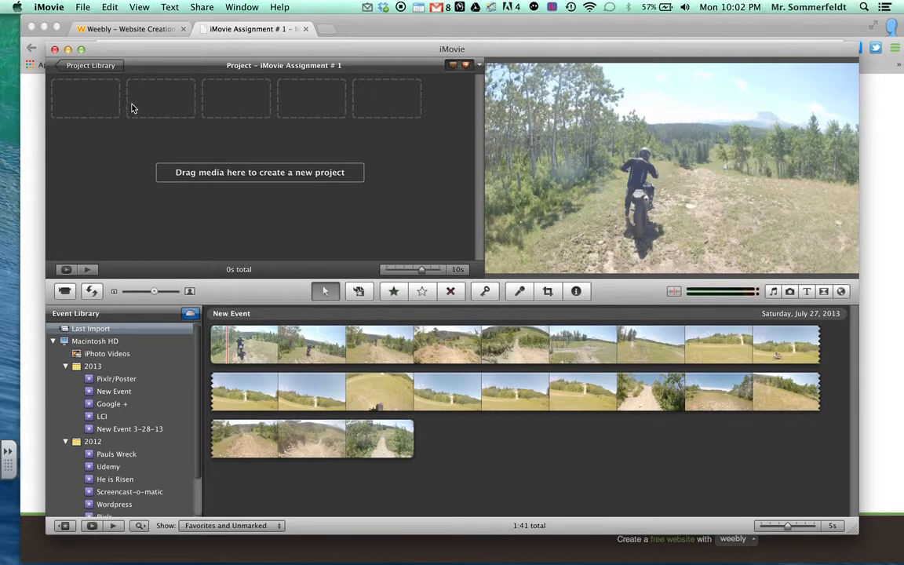
Step: Open the Desktop > iMovie Files > Assignment # 1 folder in Finder
drag(116, 51, 161, 51)
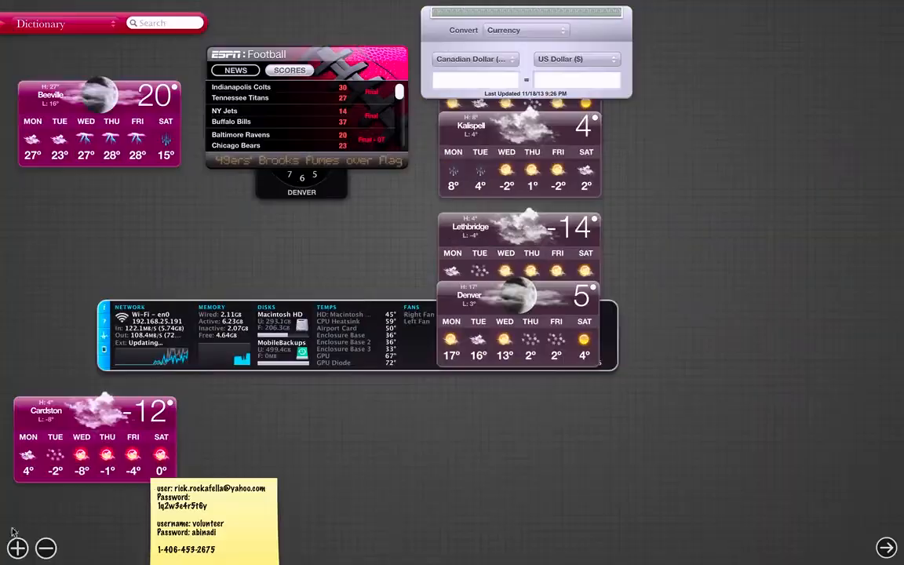
click(11, 531)
click(33, 550)
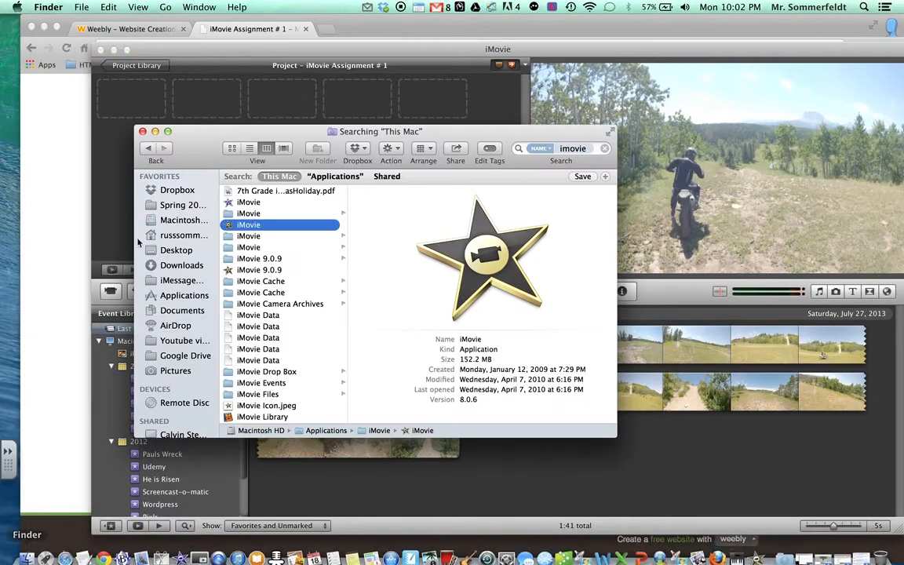
click(185, 193)
click(176, 250)
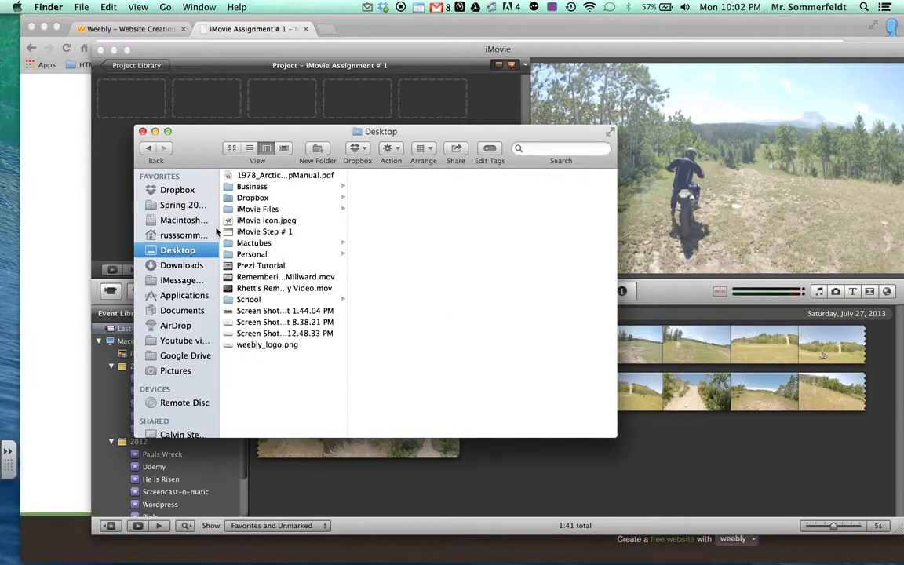
click(270, 209)
drag(245, 146, 218, 336)
click(366, 365)
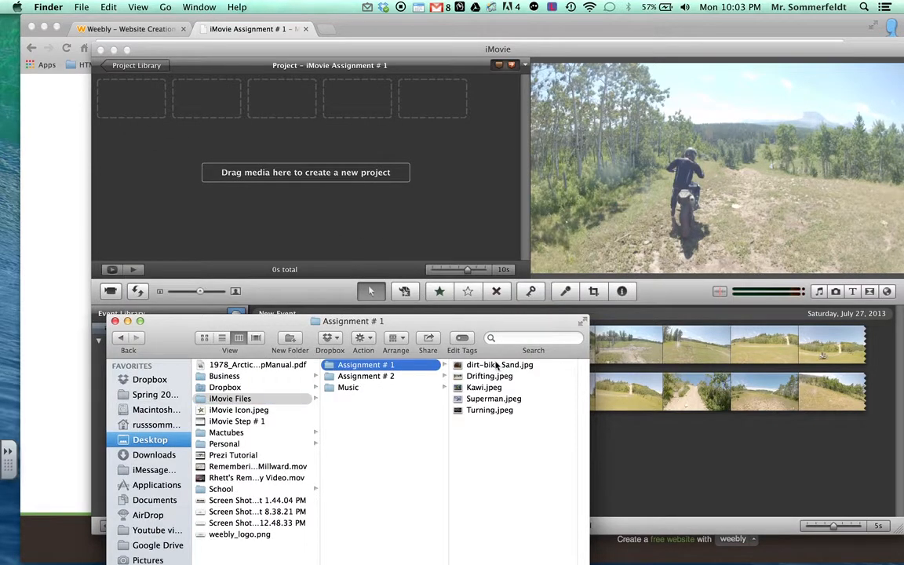
Step: Drag all five dirt-bike JPEGs into the project and close Finder
click(496, 366)
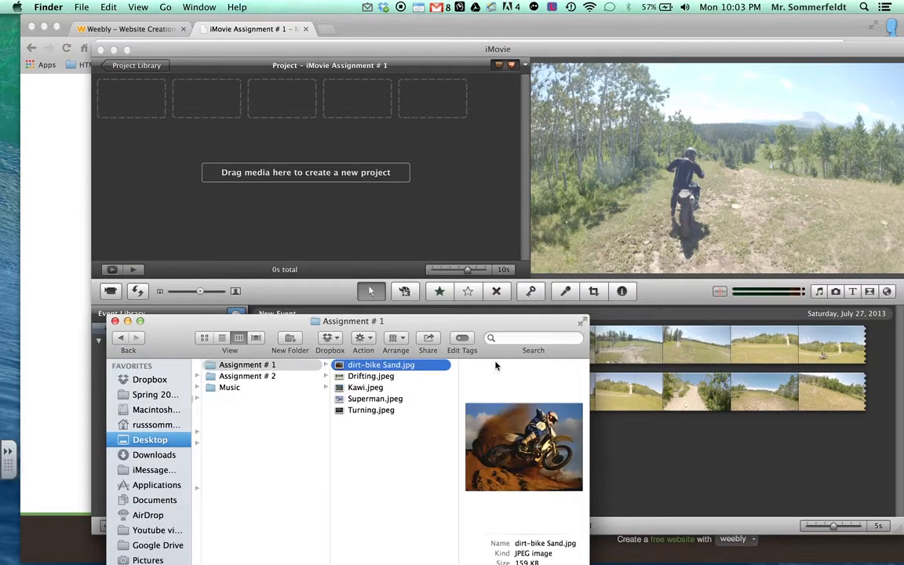
shift+click(366, 411)
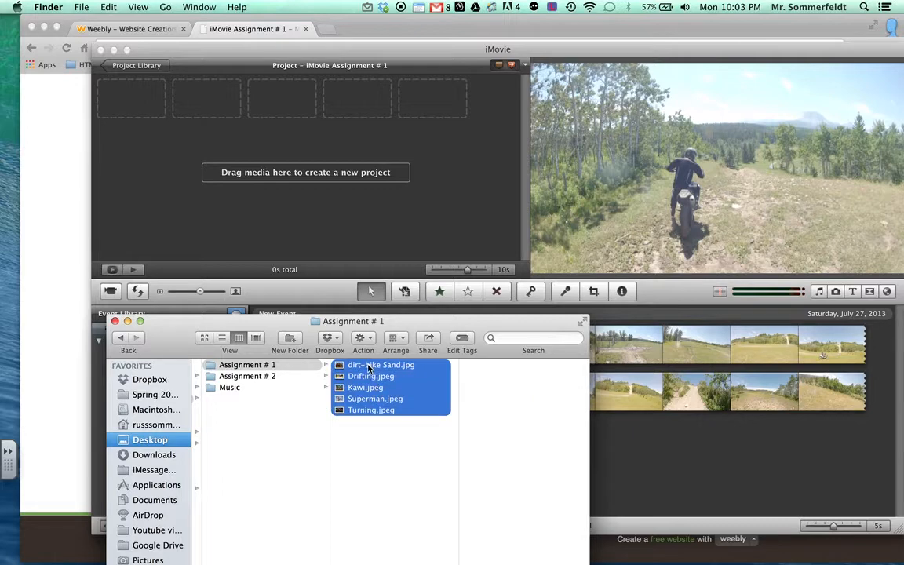
drag(369, 367, 162, 103)
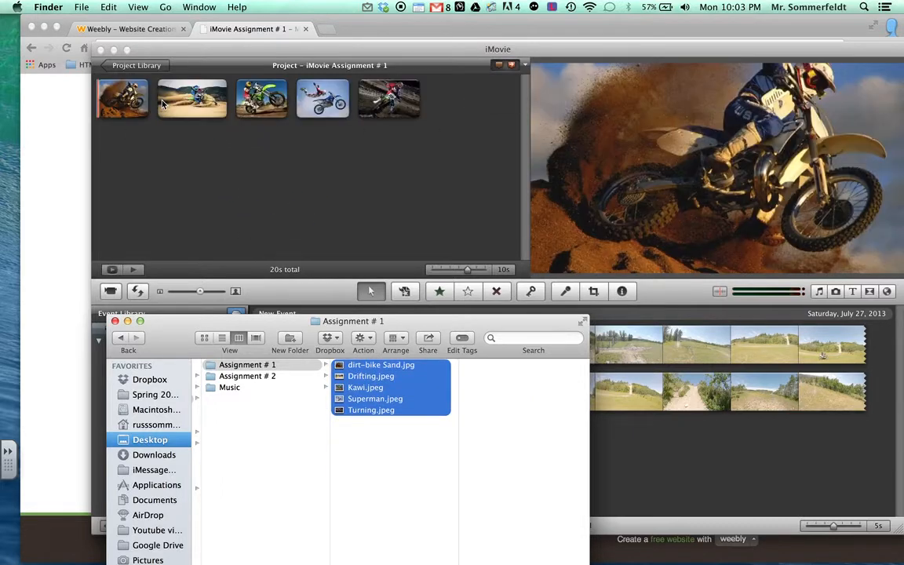
click(114, 321)
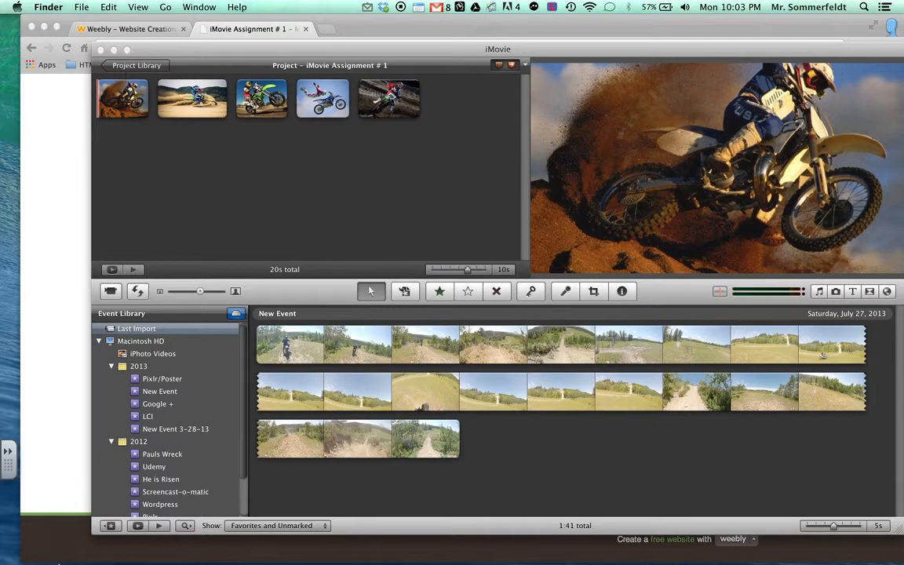
Step: Drag the Dirt Bike mp3 from iMovie Files > Music onto the project as background music
click(27, 551)
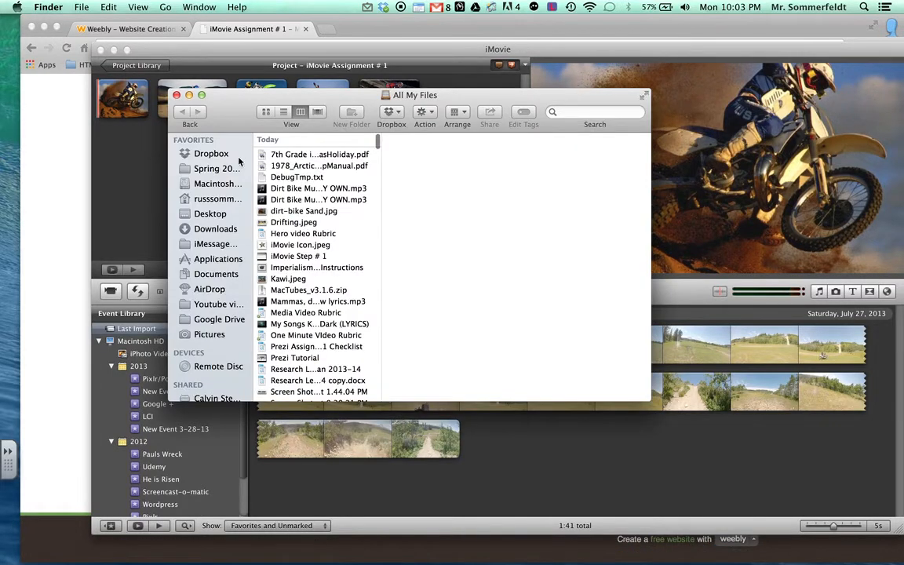
click(223, 213)
click(308, 172)
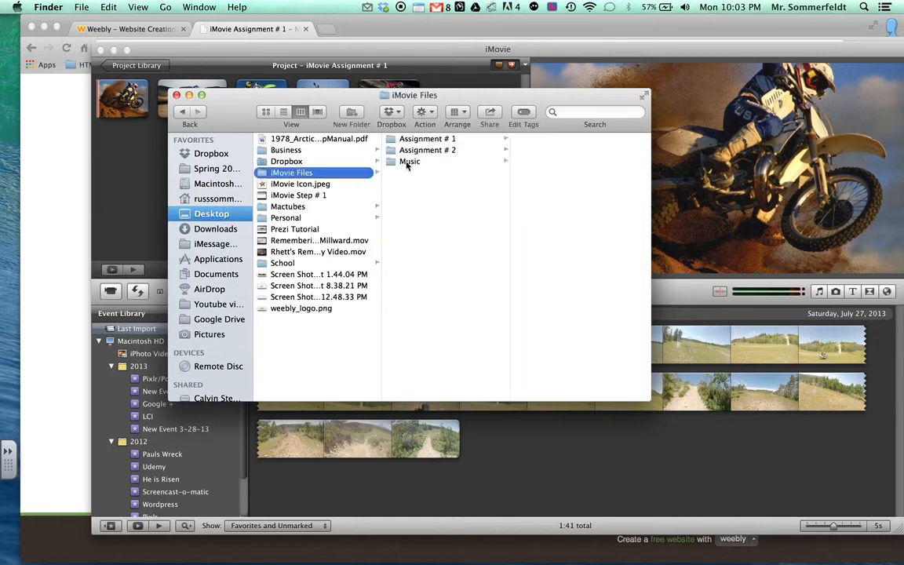
click(431, 163)
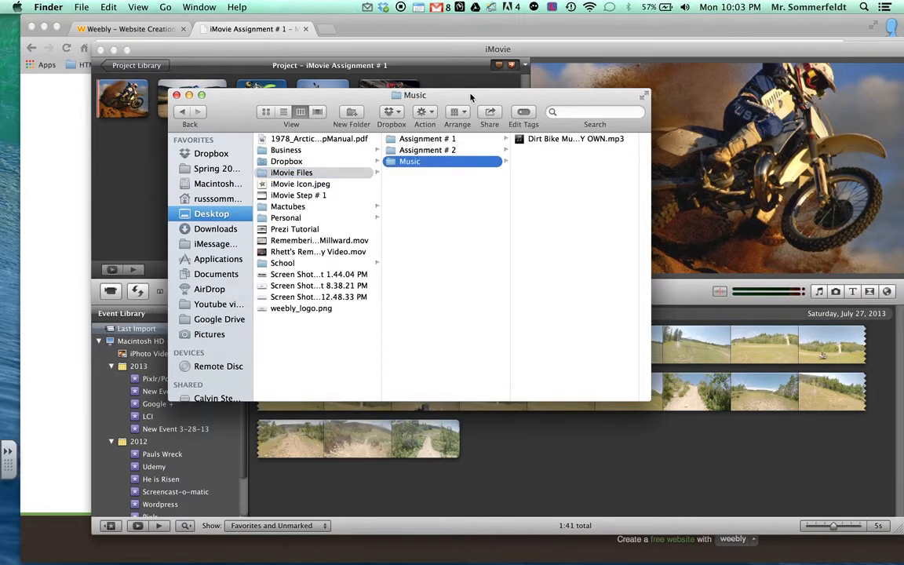
drag(471, 96, 400, 302)
drag(496, 342, 306, 186)
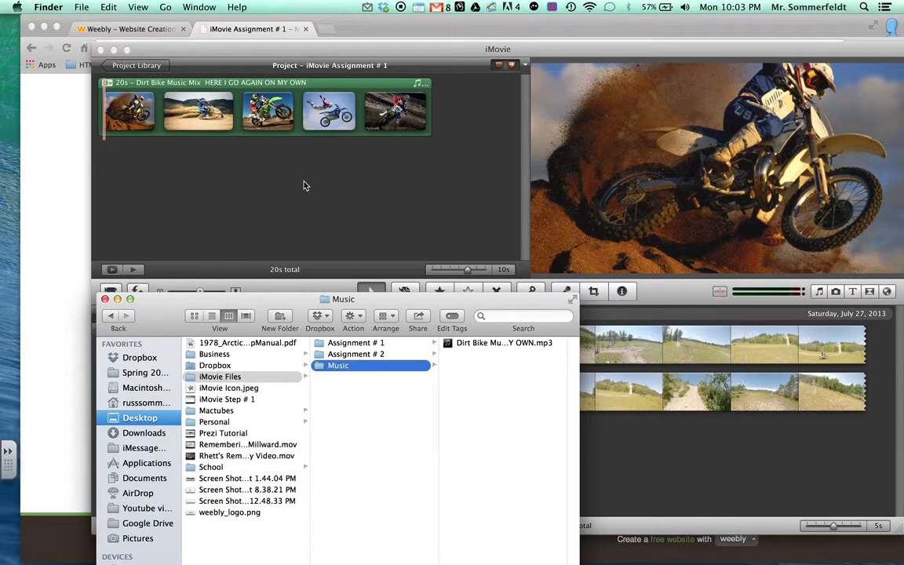
click(105, 299)
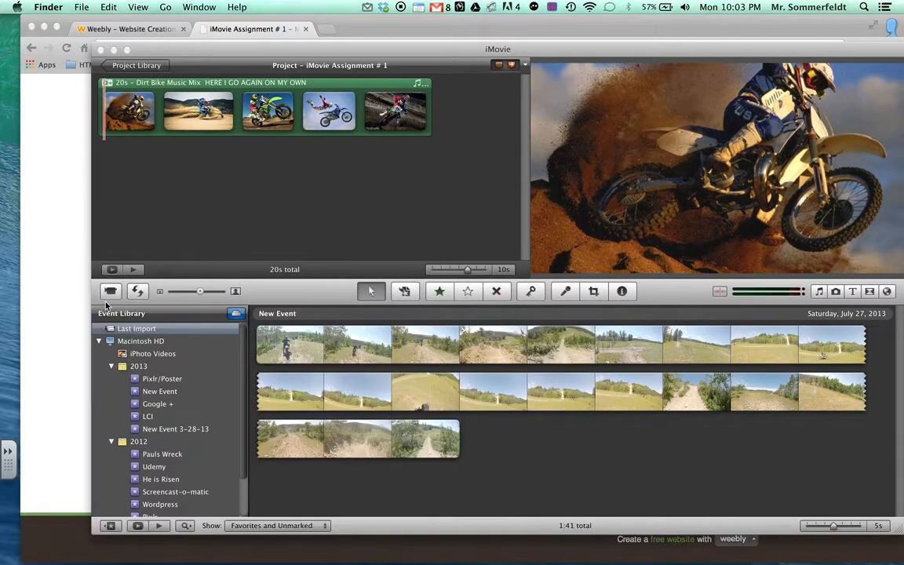
click(111, 270)
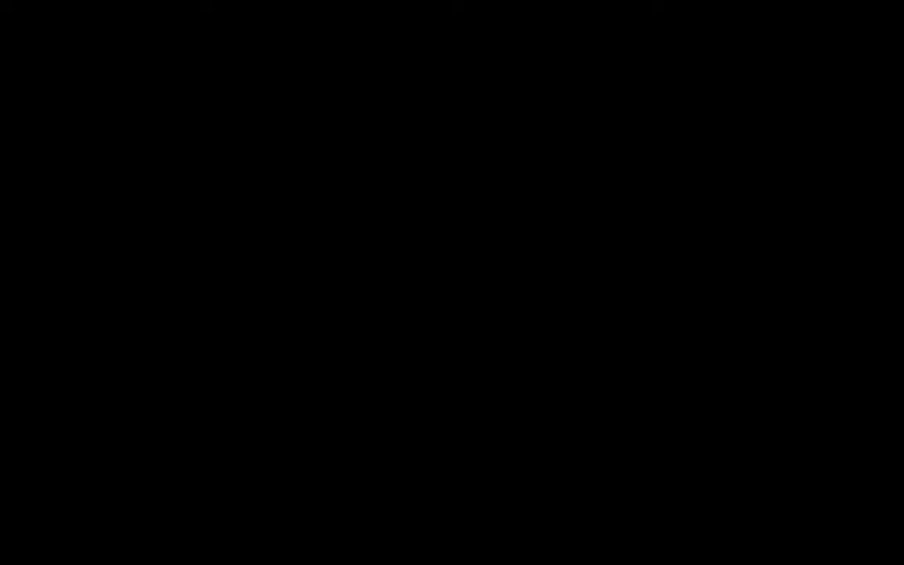
key(XF86AudioRaiseVolume)
key(XF86AudioRaiseVolume)
key(XF86AudioRaiseVolume)
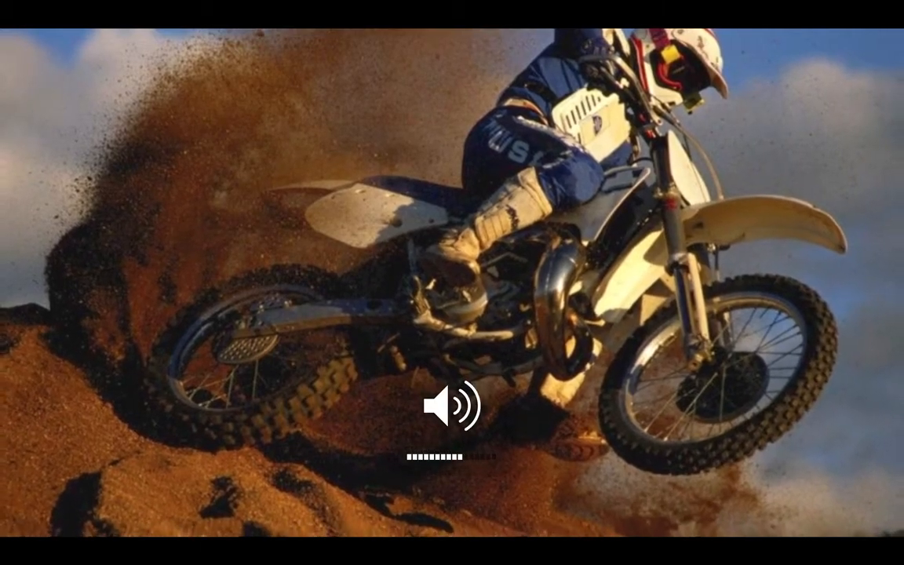
key(XF86AudioLowerVolume)
key(XF86AudioLowerVolume)
key(XF86AudioLowerVolume)
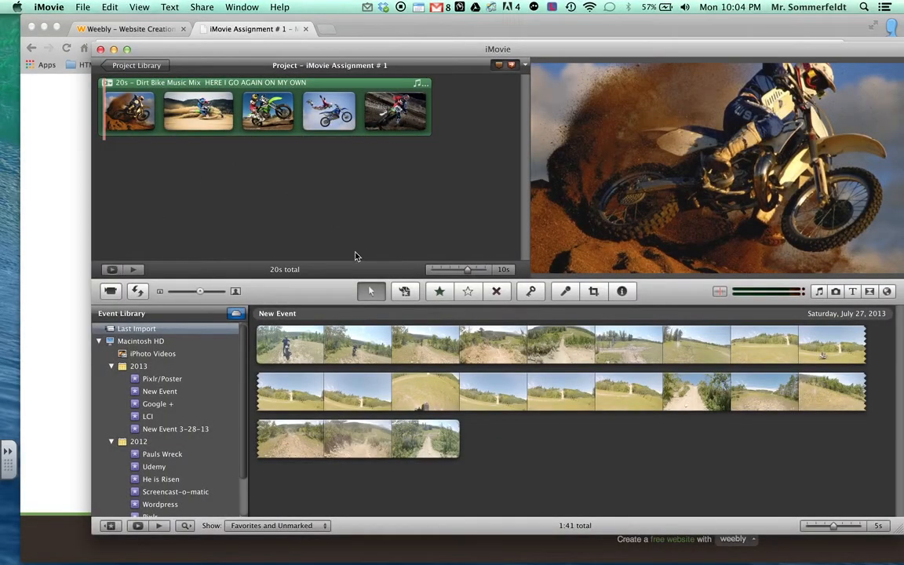
click(854, 292)
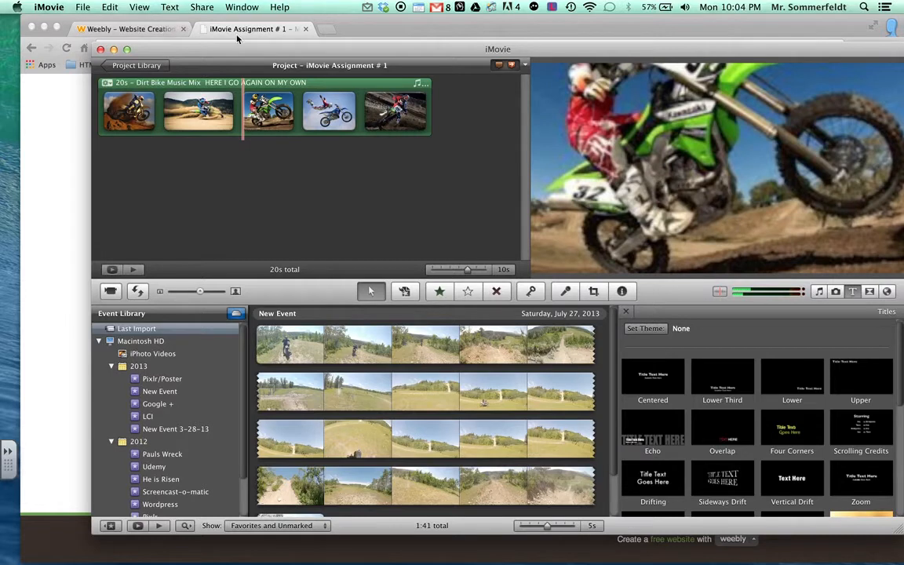
click(238, 33)
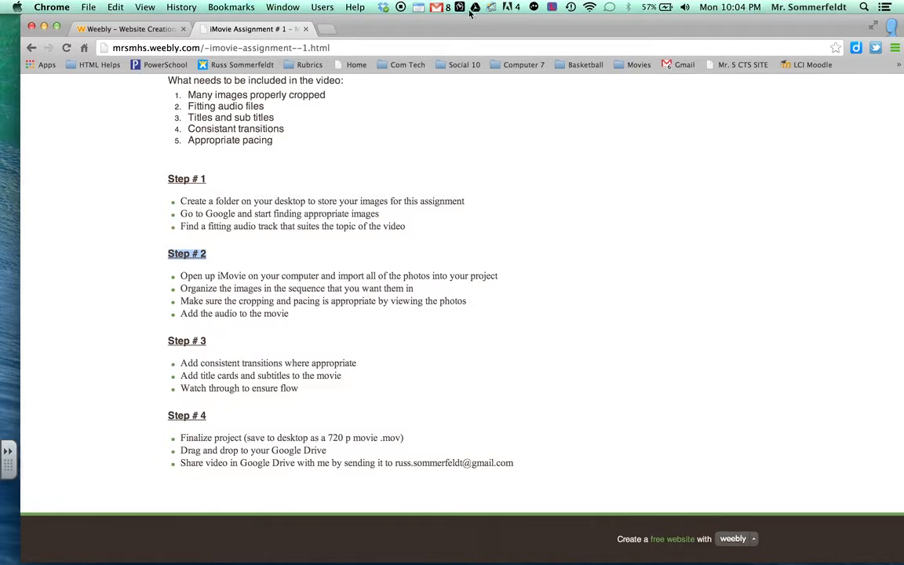
mouse_move(369, 552)
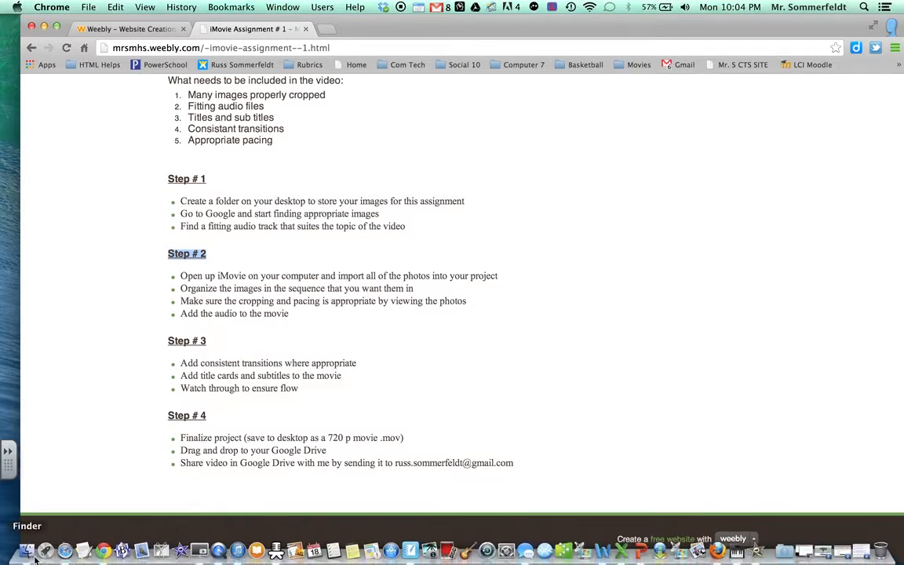
key(ctrl+Up)
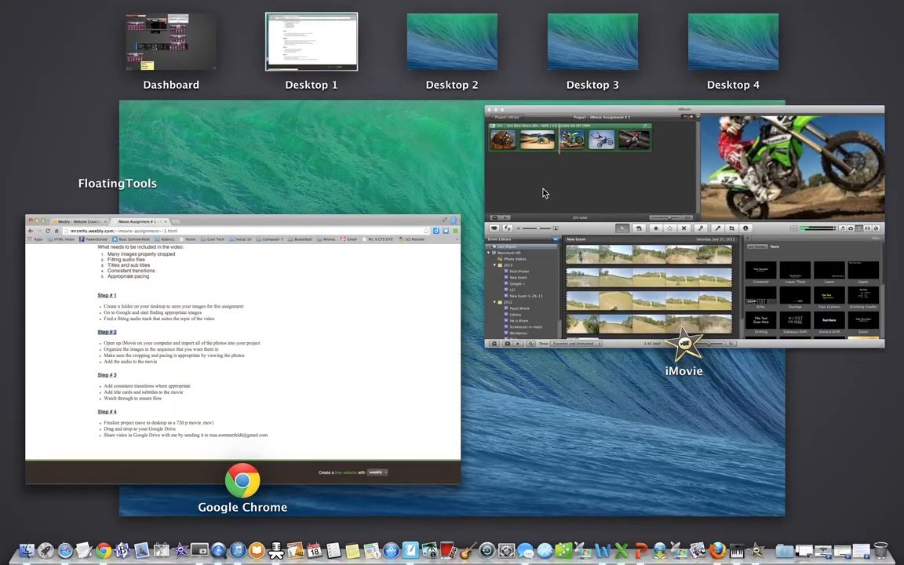
click(544, 192)
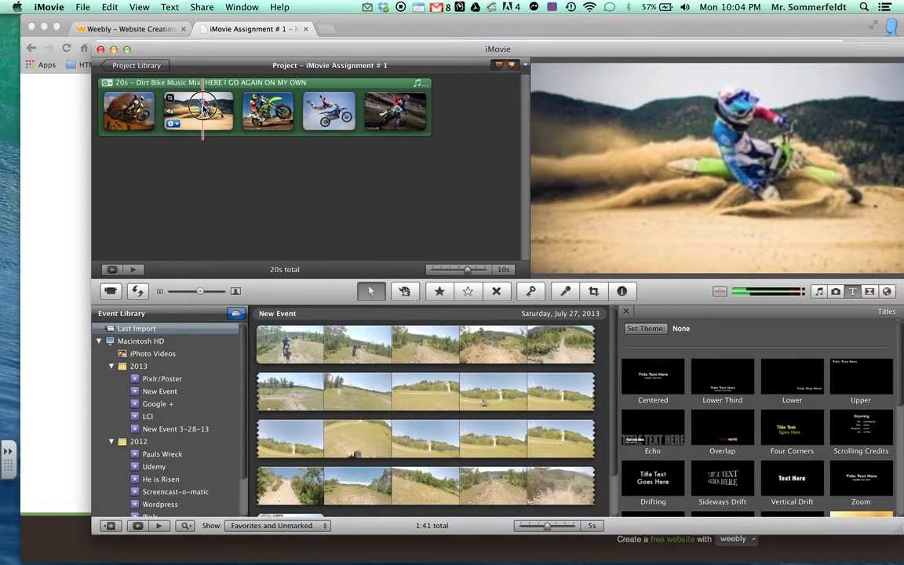
Step: Move the sand-spray photo to third place and the mid-air stunt photo to second
click(199, 108)
drag(196, 110, 294, 109)
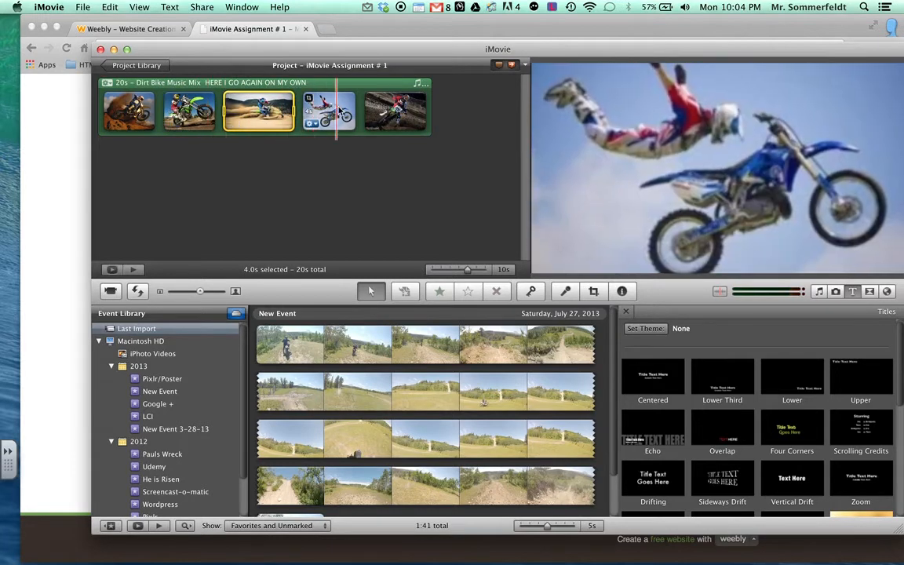
click(336, 110)
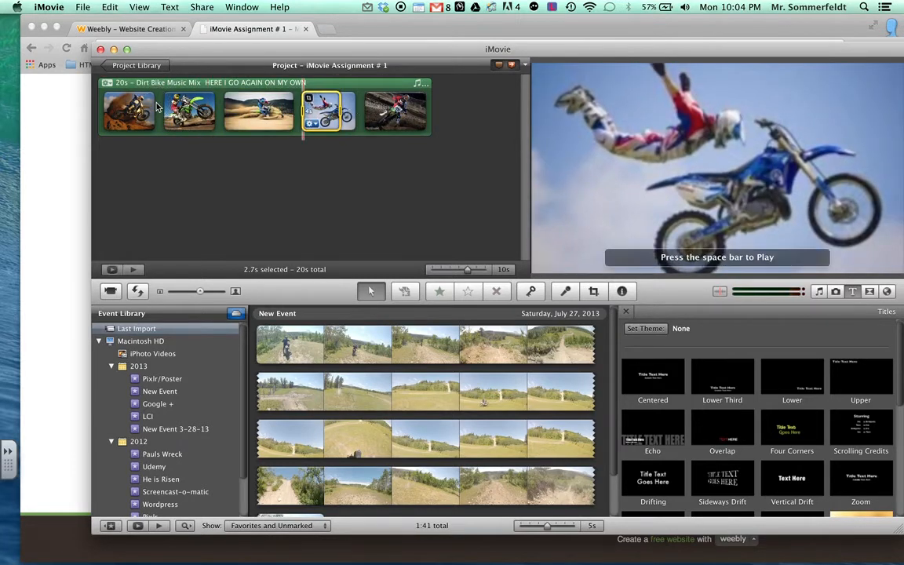
click(347, 112)
drag(327, 111, 157, 110)
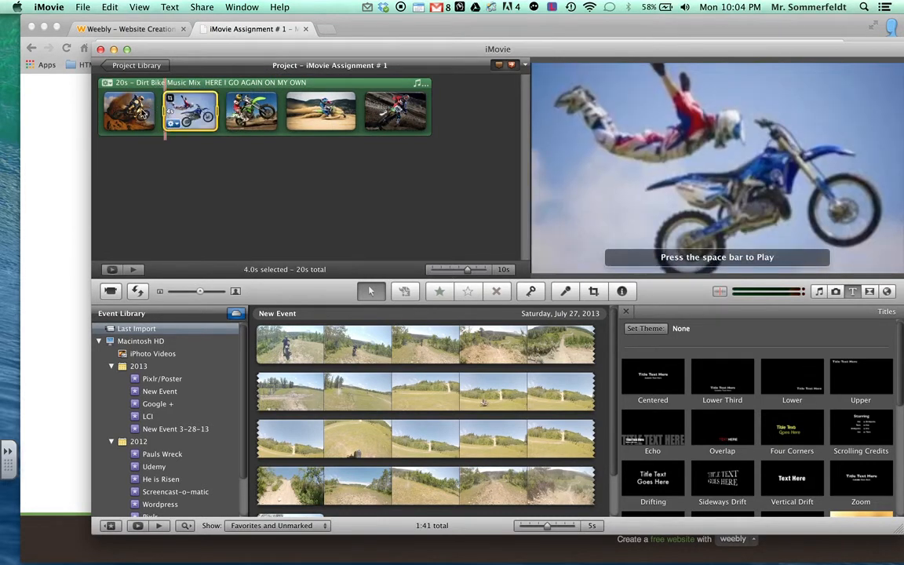
Step: Open Cropping, Ken Burns & Rotation for the first photo
click(144, 112)
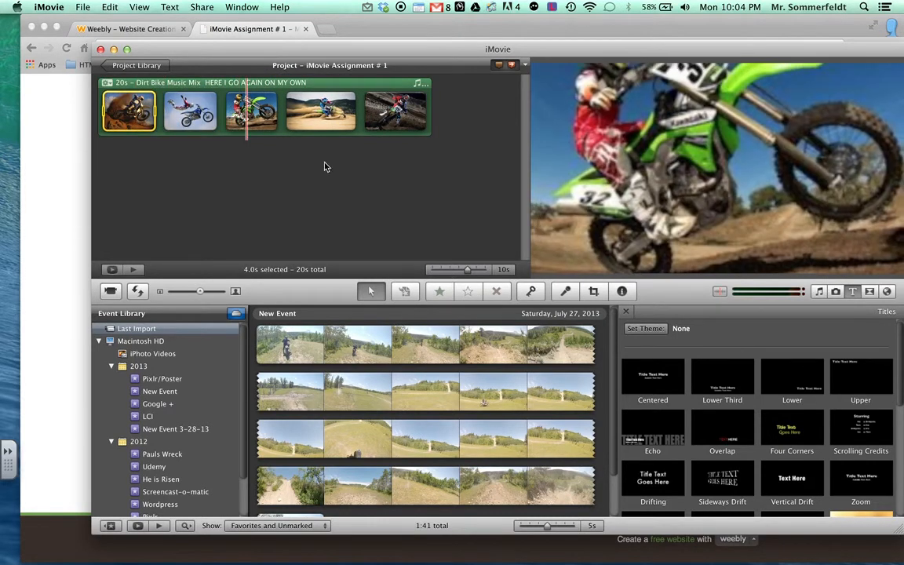
mouse_move(143, 110)
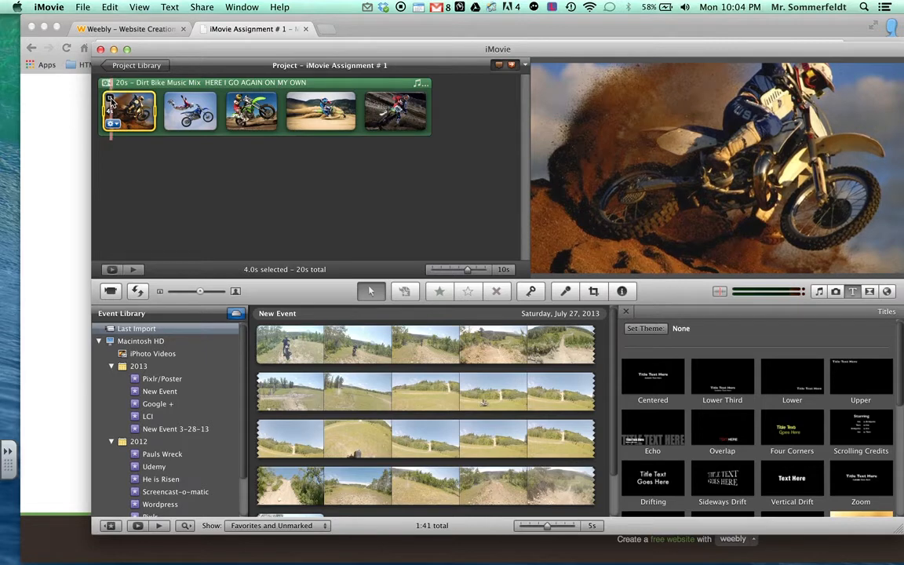
click(115, 124)
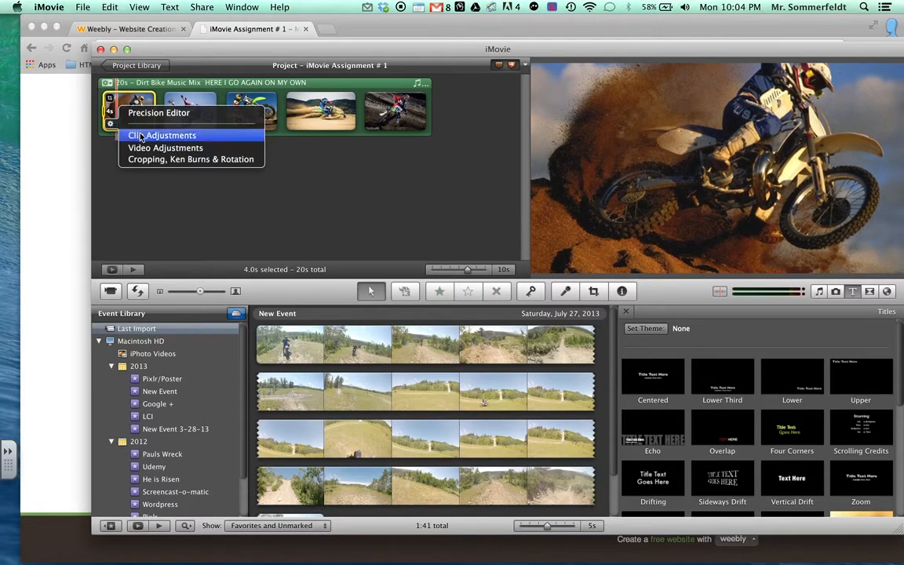
click(142, 139)
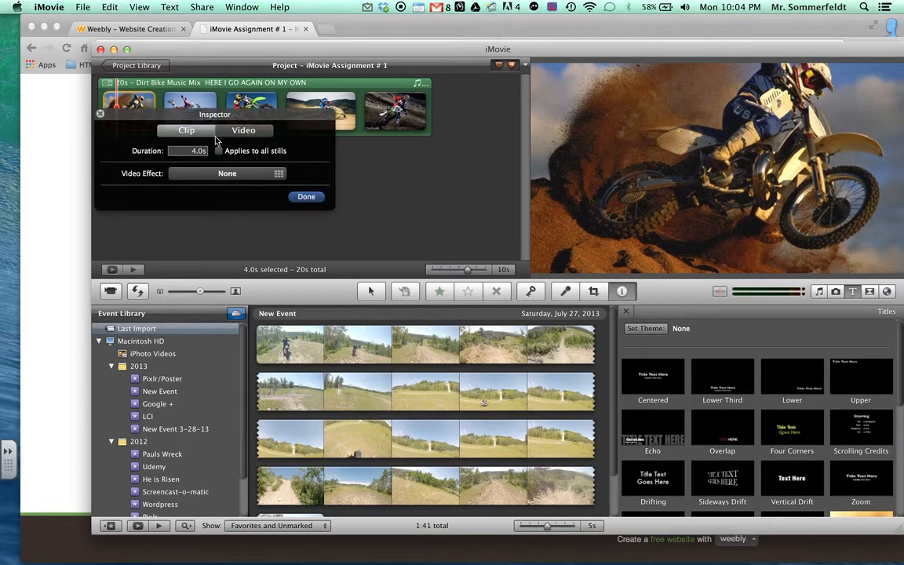
click(306, 196)
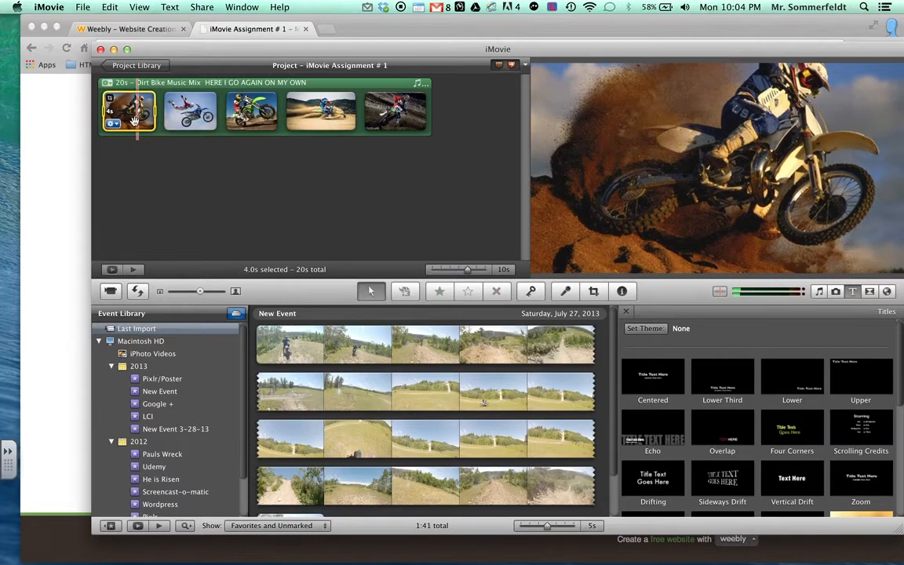
click(112, 124)
click(142, 162)
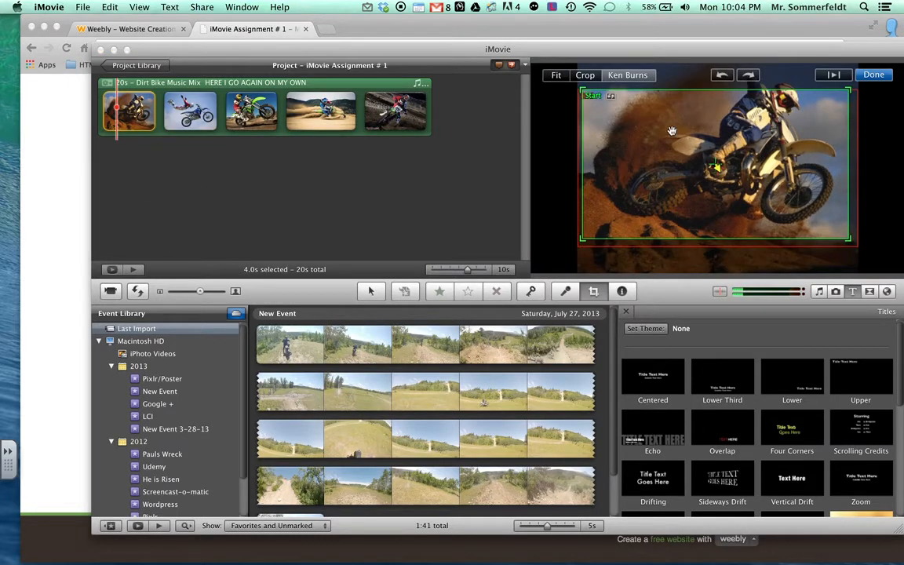
Step: Set the first photo to Fit so it shows whole without movement
click(550, 74)
click(584, 75)
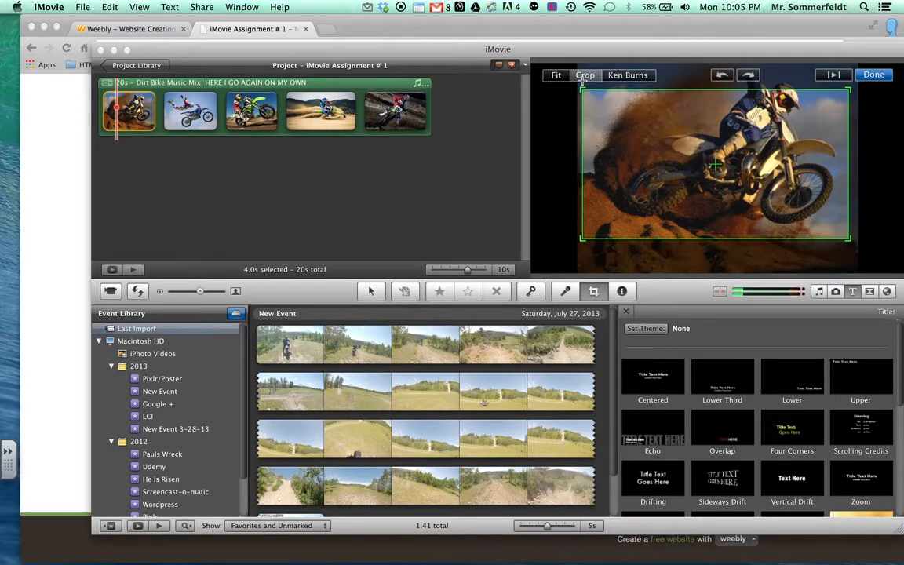
click(622, 77)
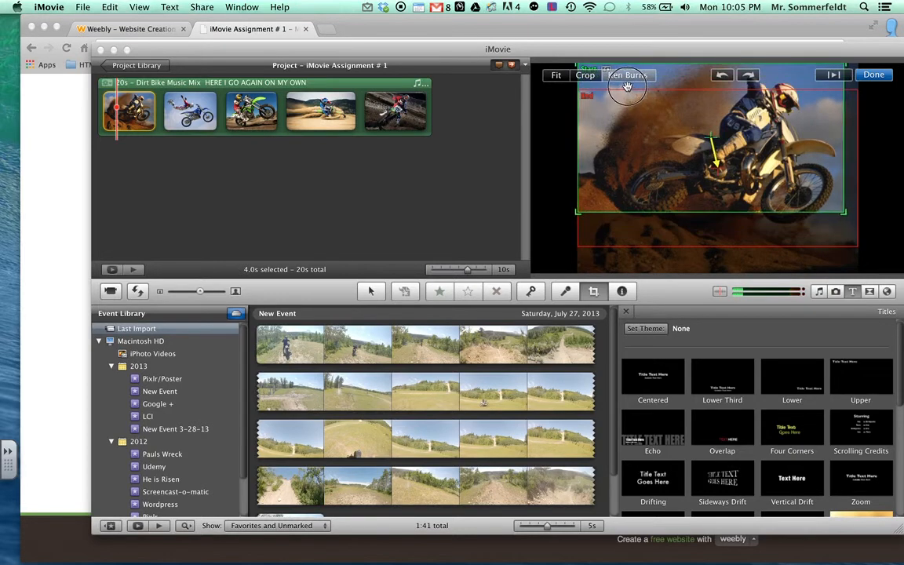
drag(722, 234, 773, 218)
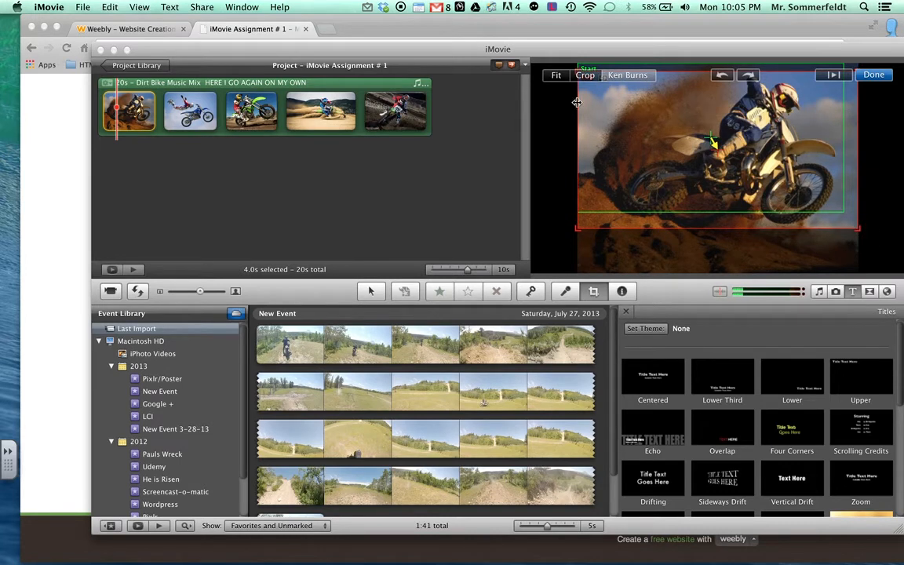
click(558, 77)
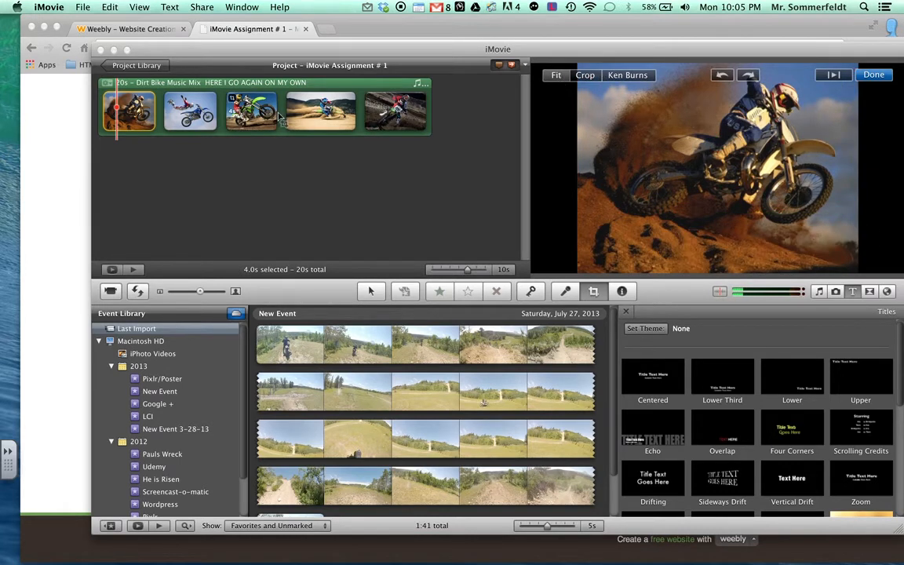
Step: Give the mid-air stunt photo a Ken Burns move with adjusted start and end frames
click(203, 113)
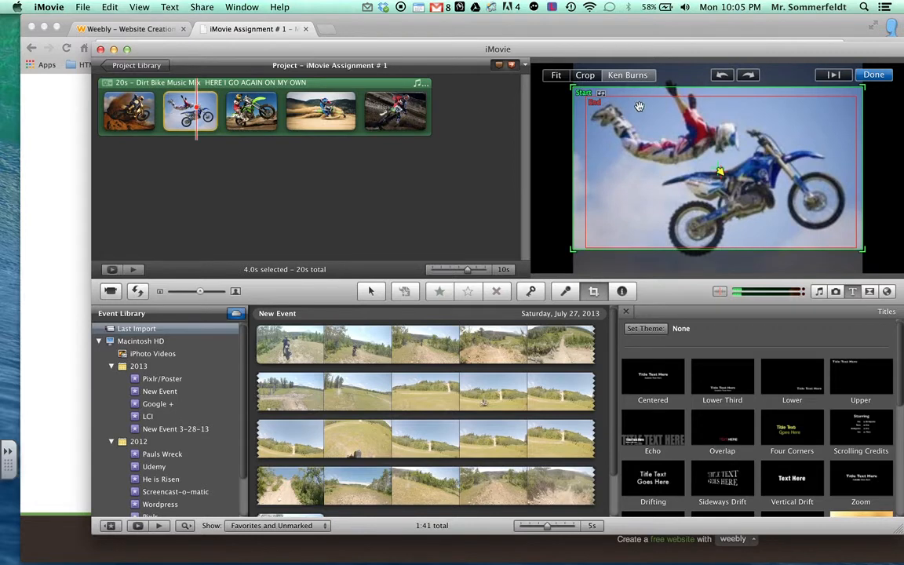
drag(603, 149, 668, 133)
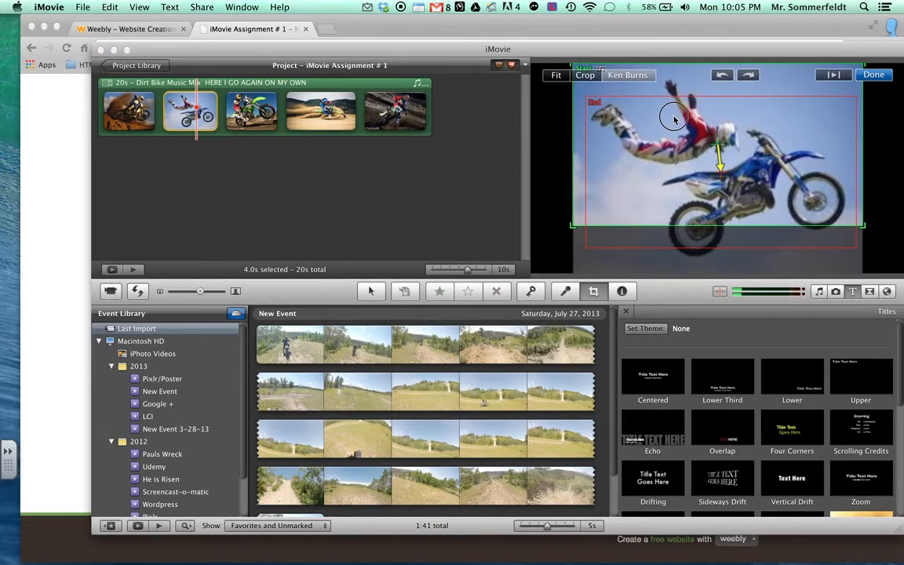
drag(617, 109, 630, 118)
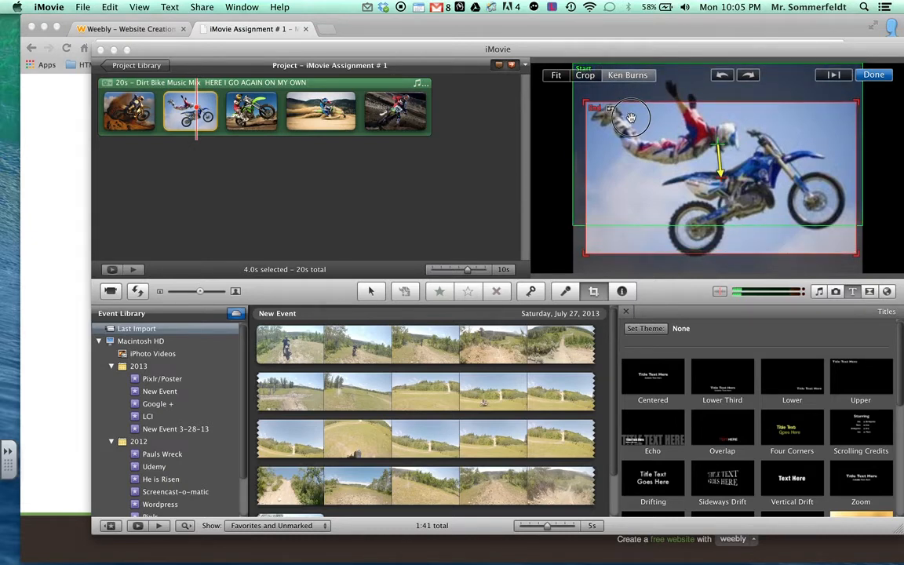
click(872, 76)
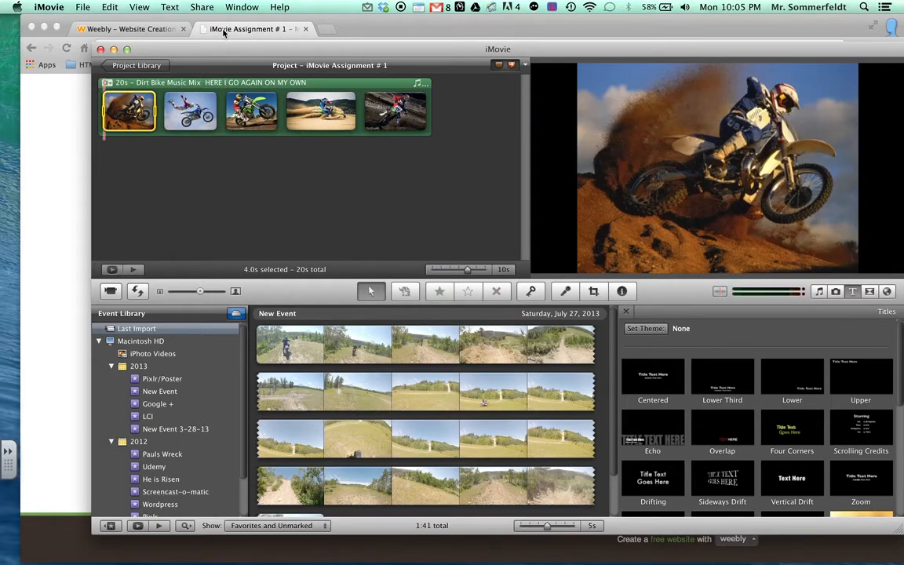
click(224, 31)
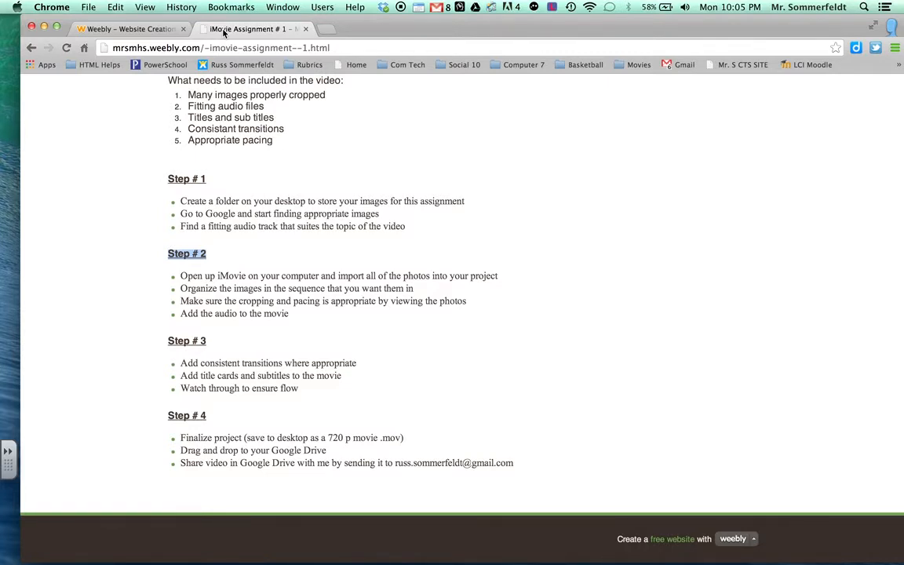
mouse_move(902, 1)
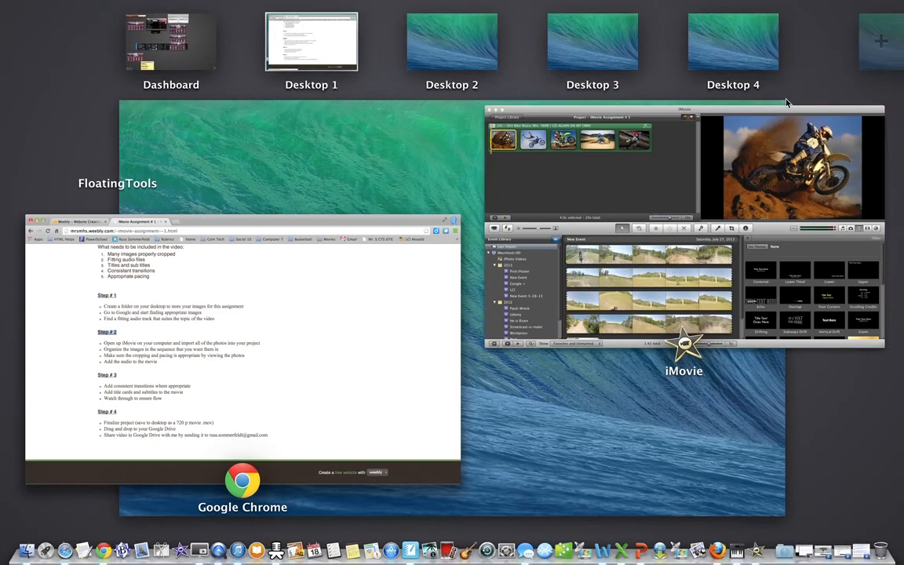
click(707, 173)
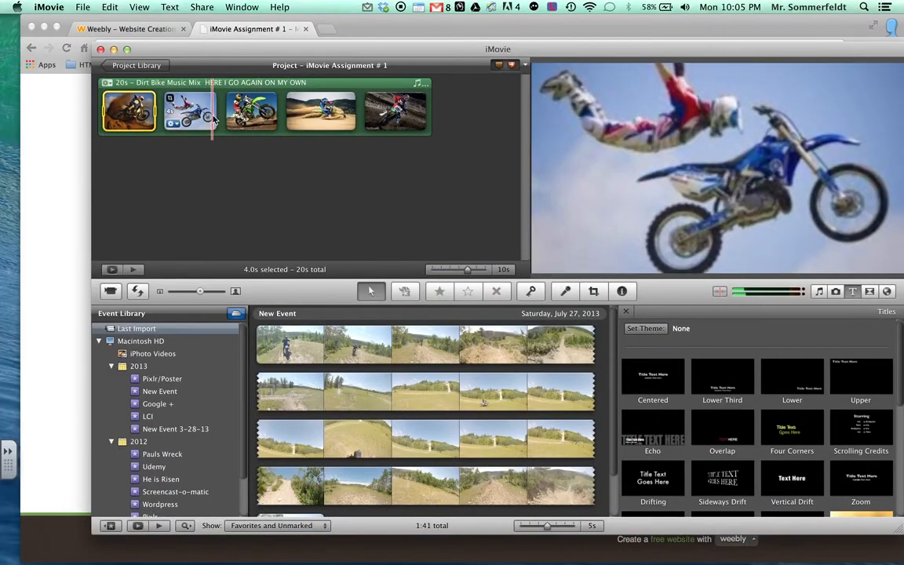
Step: Set the stunt photo's duration to 2.0s and apply the Flipped video effect
click(180, 118)
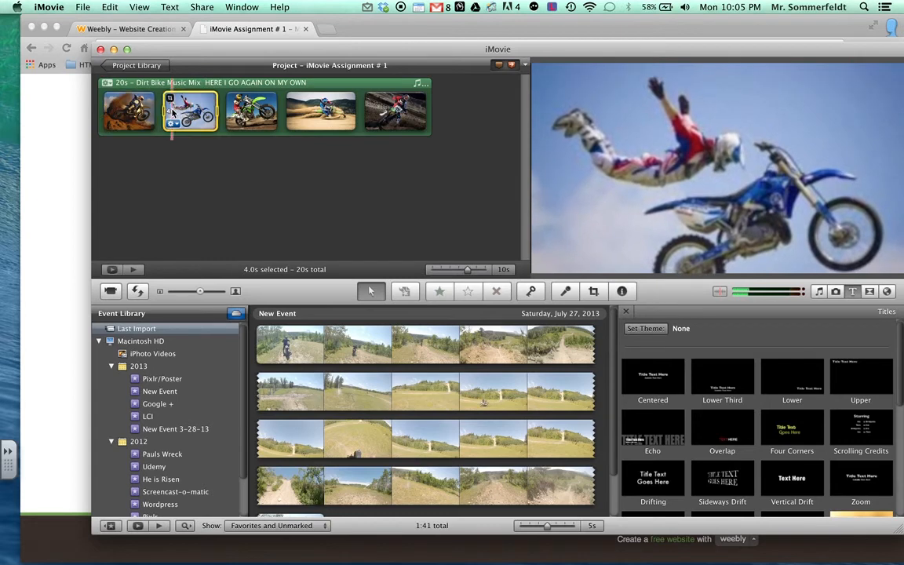
click(172, 123)
click(202, 135)
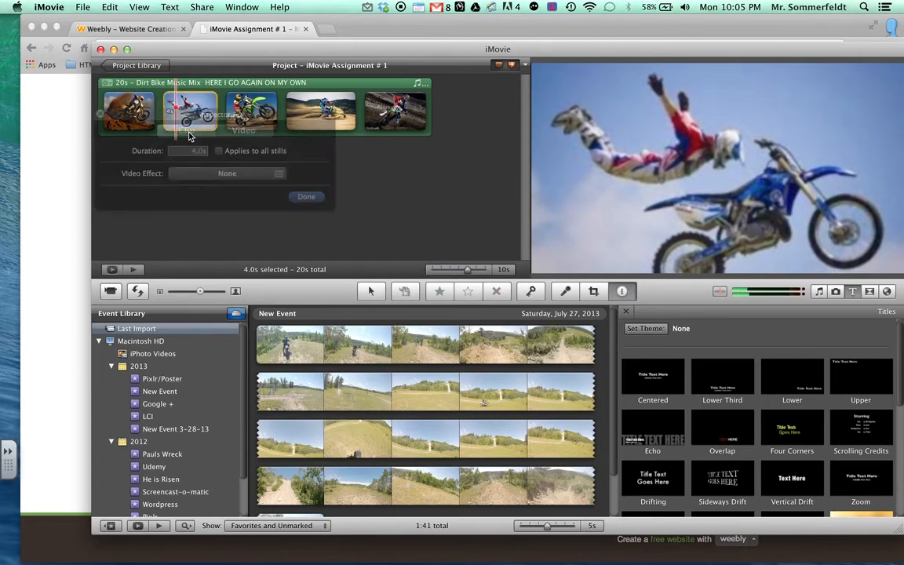
click(199, 151)
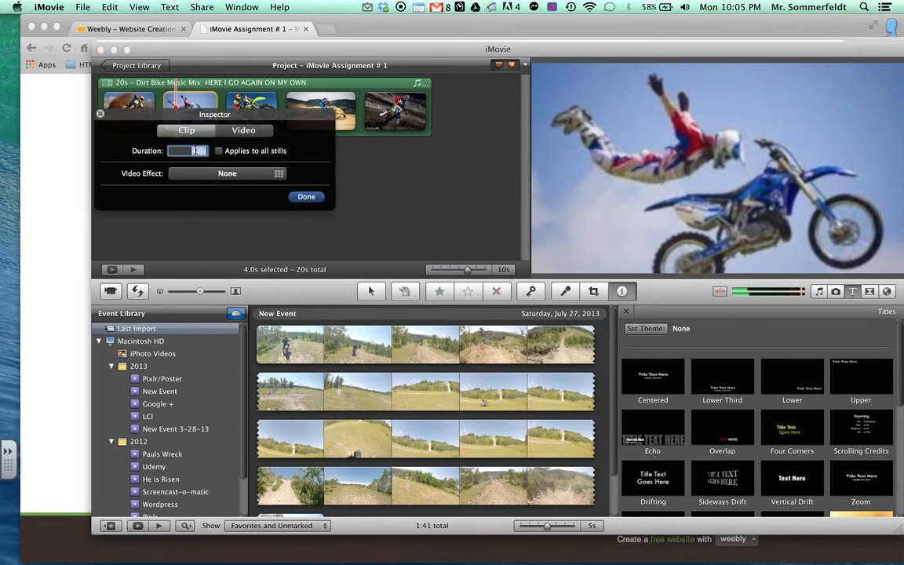
click(194, 150)
text(2)
click(299, 198)
click(275, 178)
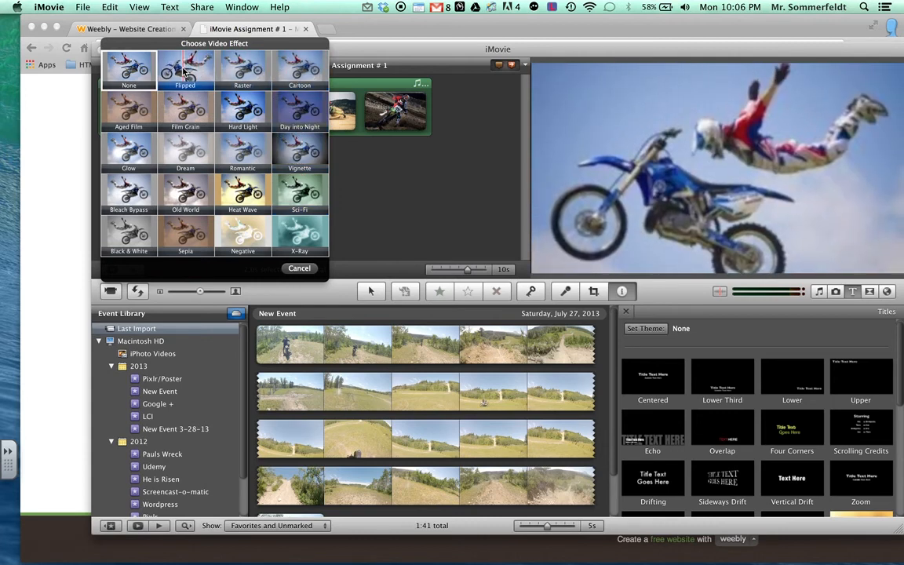
click(195, 72)
click(309, 199)
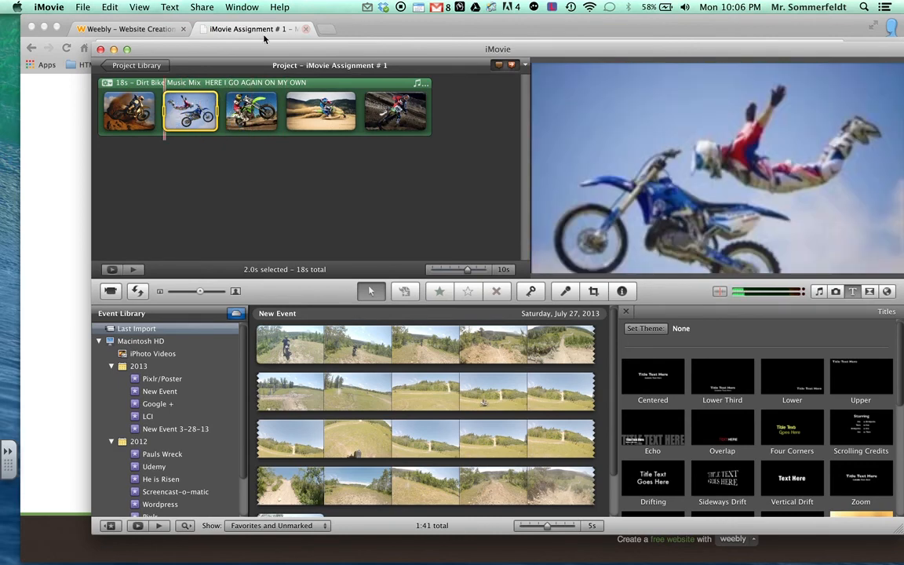
click(260, 28)
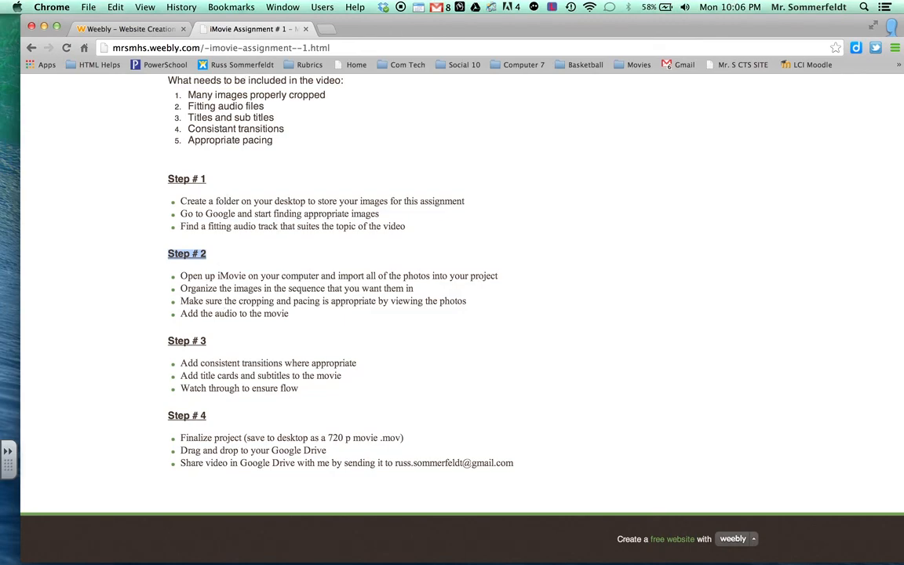
key(ctrl+Up)
click(650, 194)
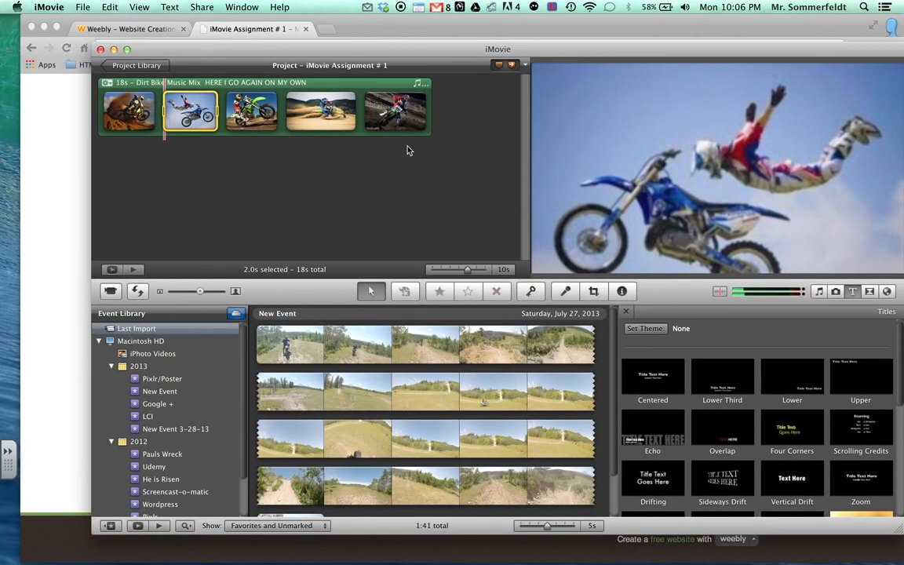